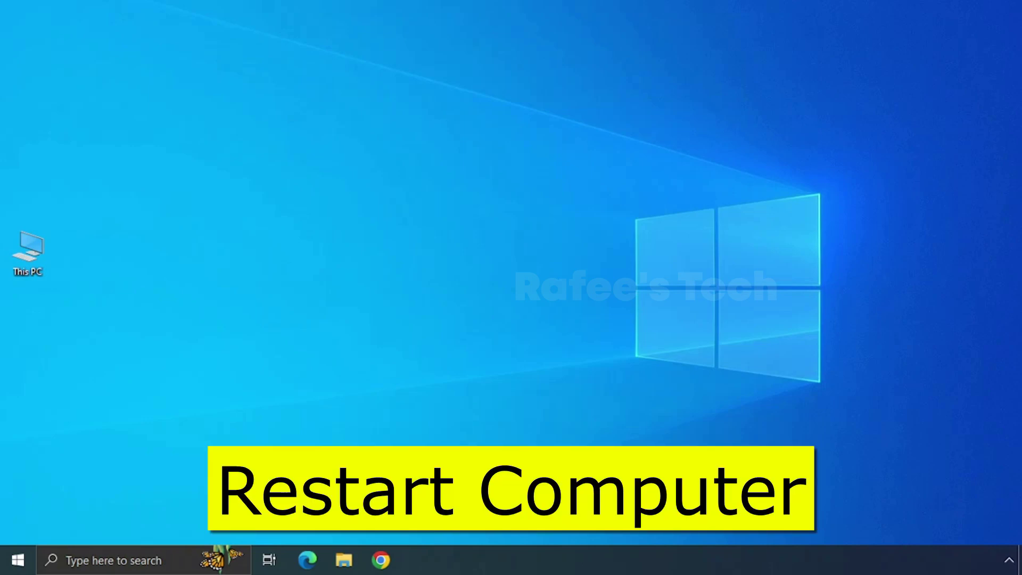
Restart Windows through the Start menu's Power options and return to the desktop.
click(17, 560)
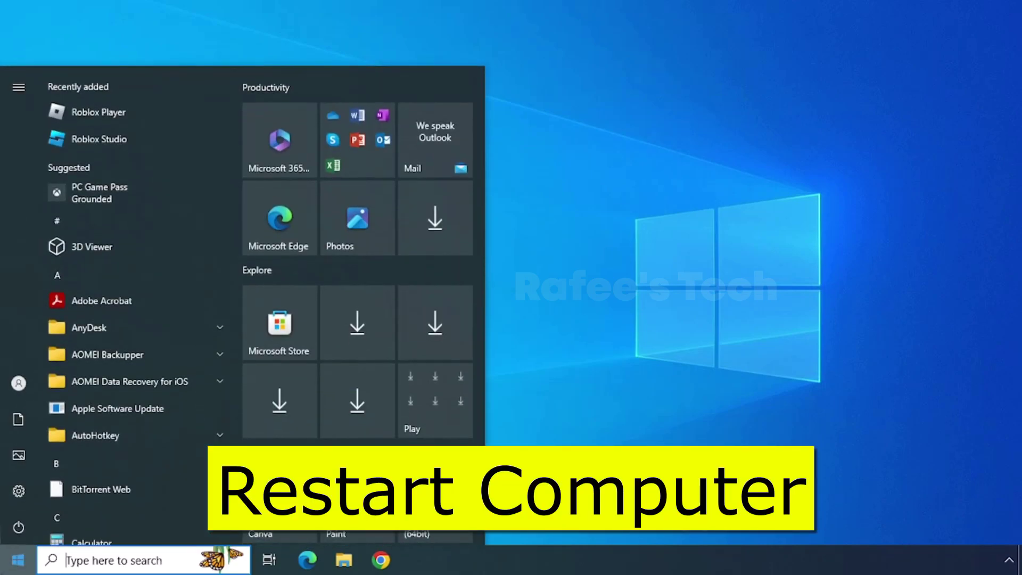
click(17, 527)
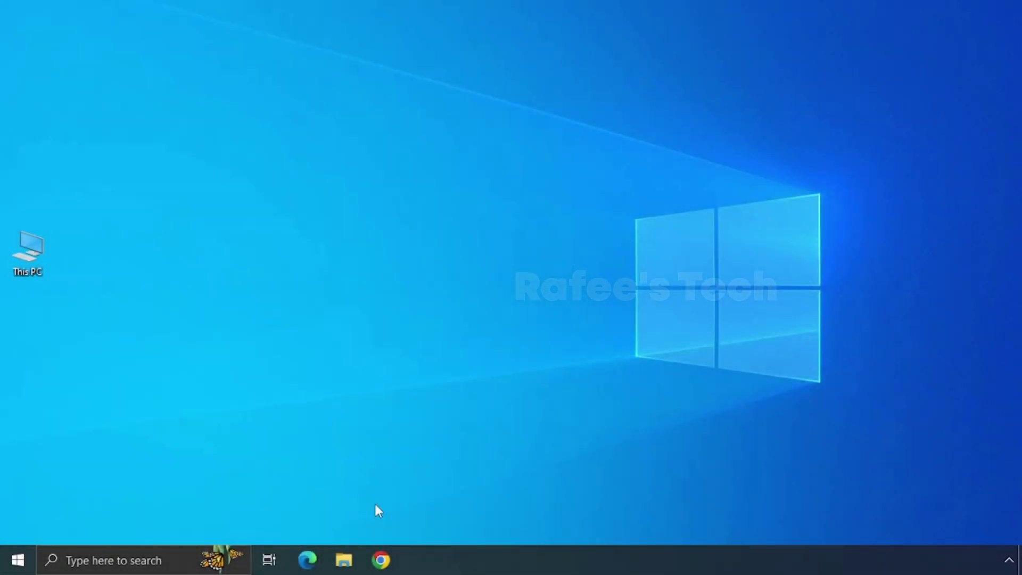
Search the Start menu for 'run' and launch the Run app.
click(3, 564)
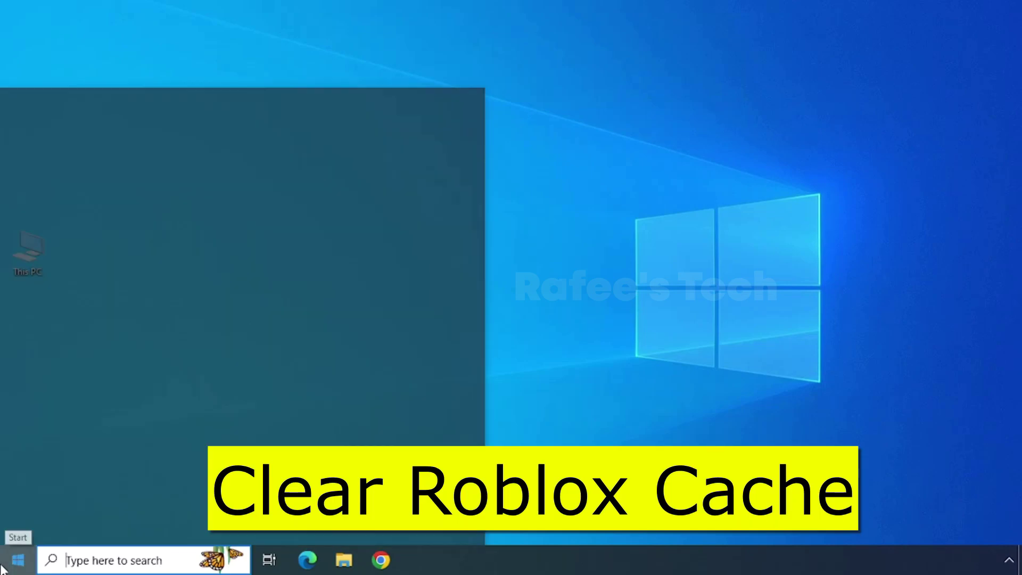
text(r)
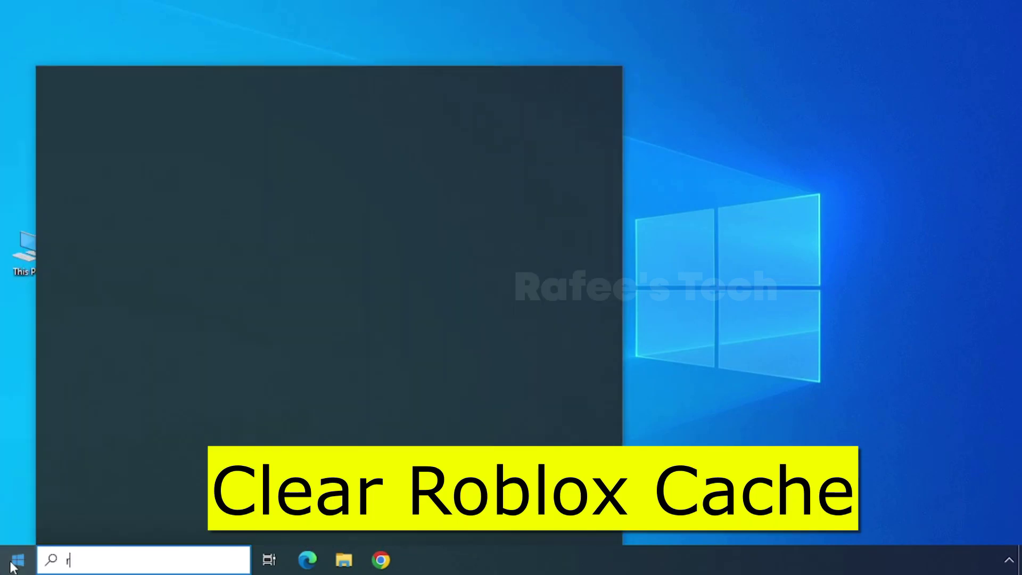
text(un)
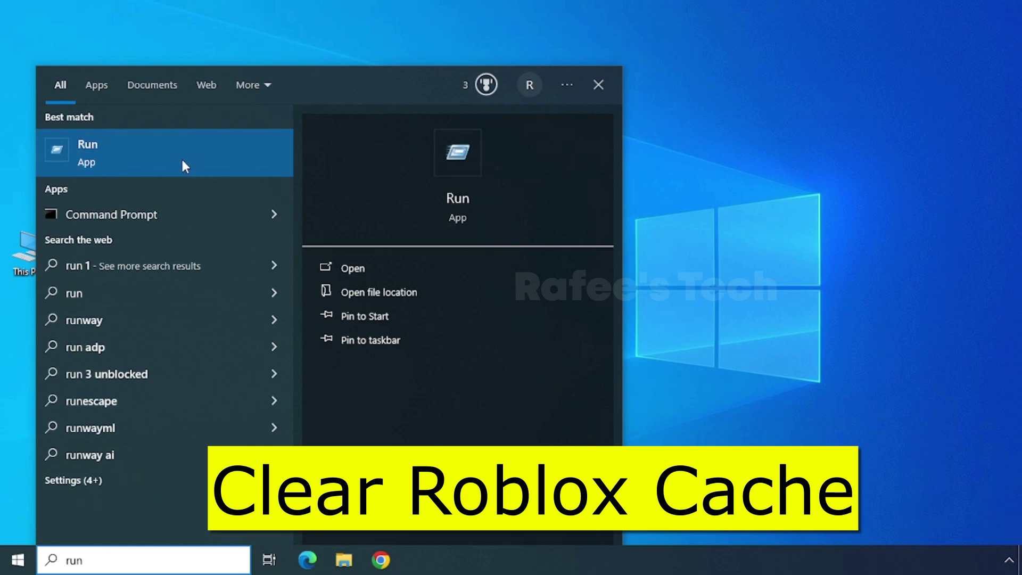
click(182, 161)
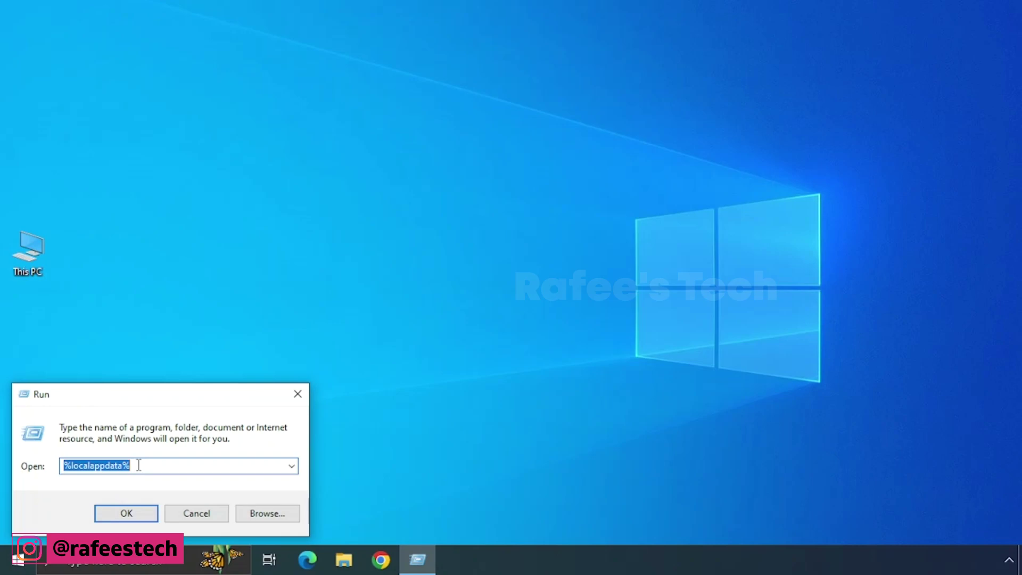
Submit %localappdata% in the Run dialog to open it in File Explorer.
click(138, 466)
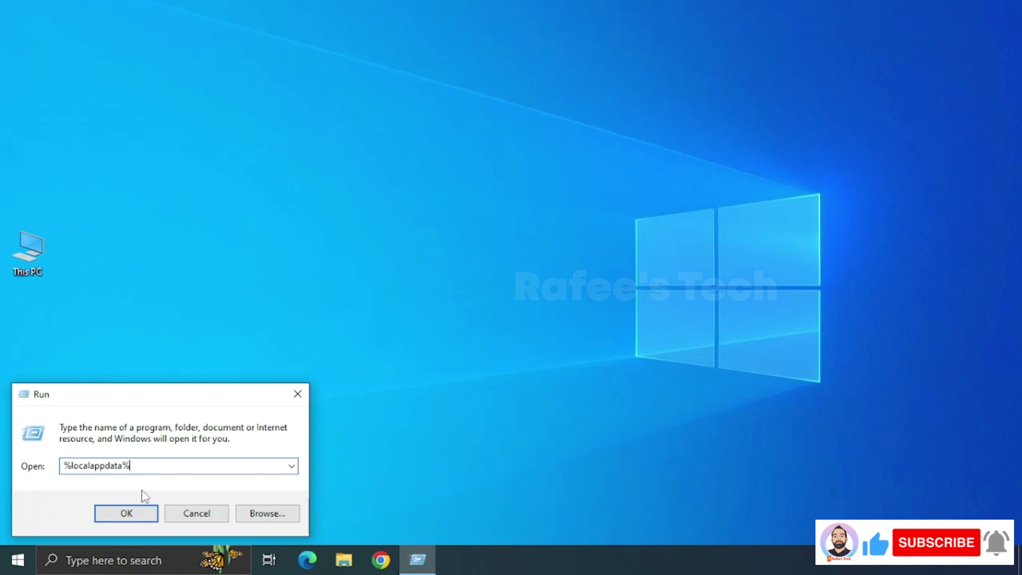
click(133, 514)
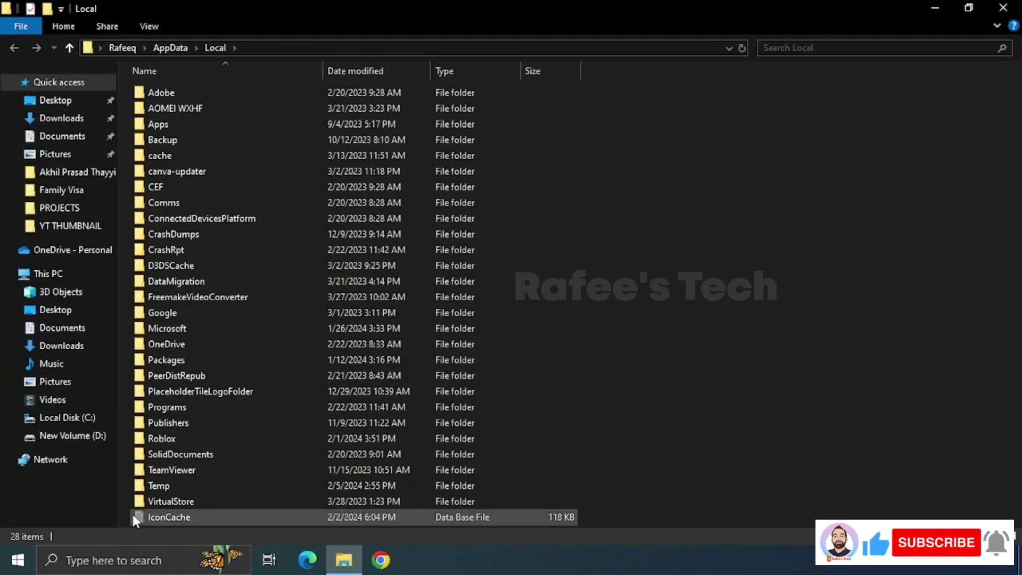
Permanently delete the Roblox folder from AppData Local with Shift+Delete.
click(188, 440)
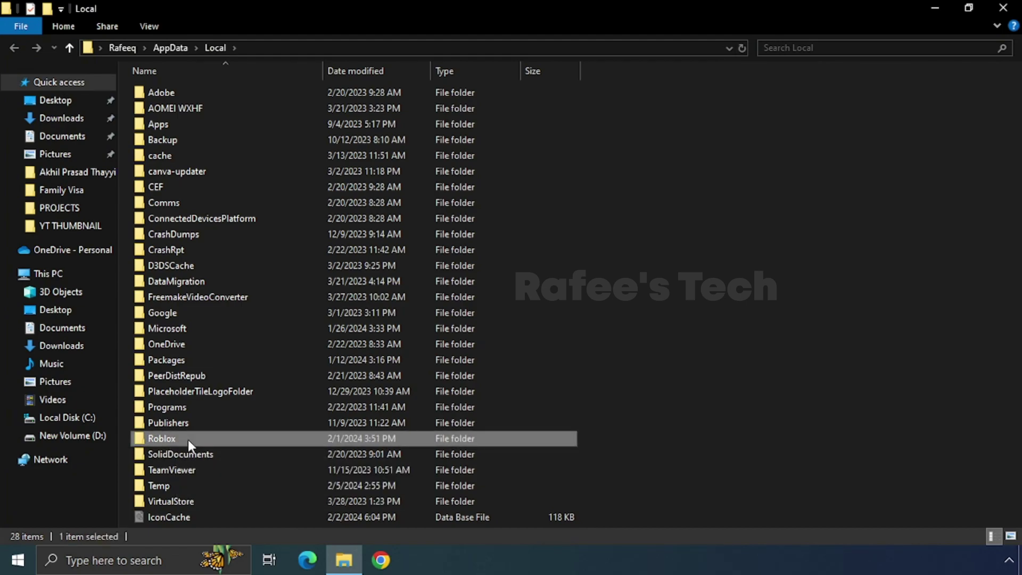
key(shift+Delete)
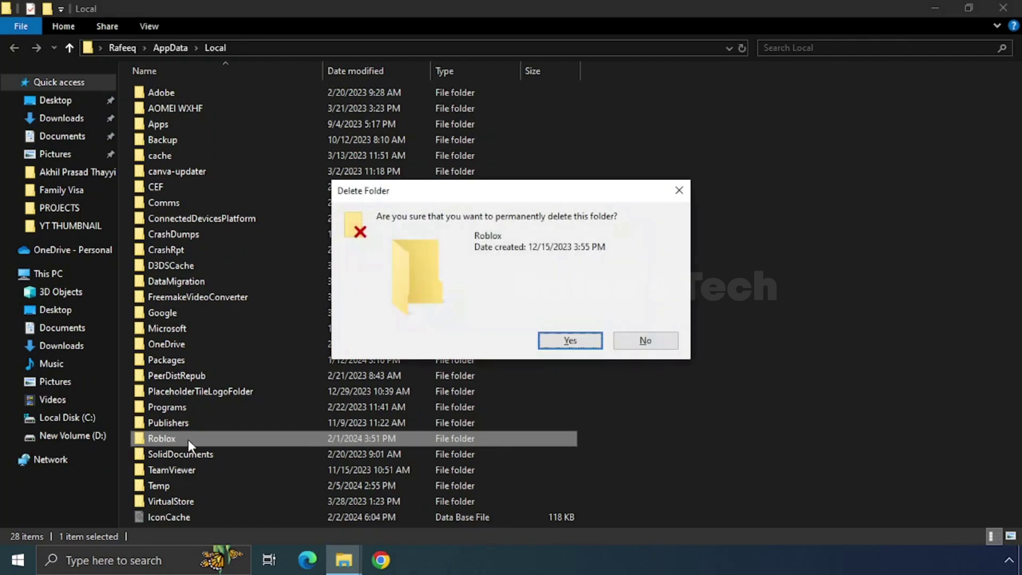
key(Return)
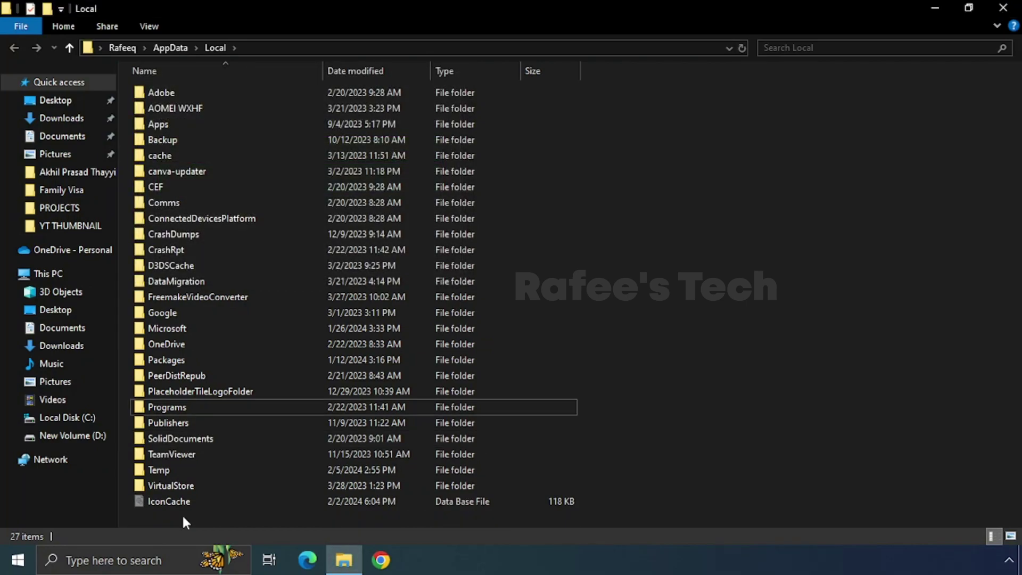
Close the AppData Local window and open Apps & features from the Start right-click menu.
click(211, 411)
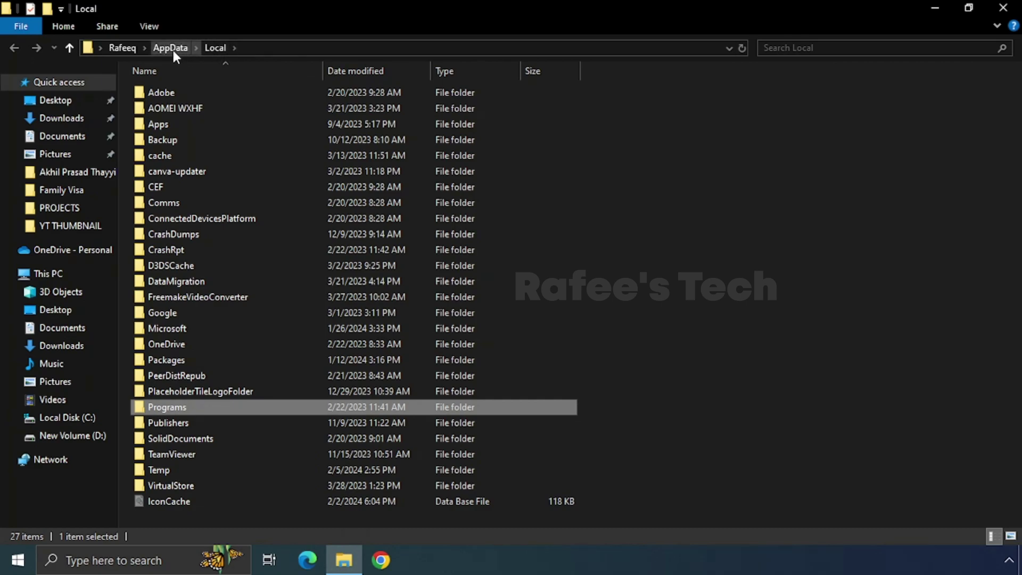
click(226, 515)
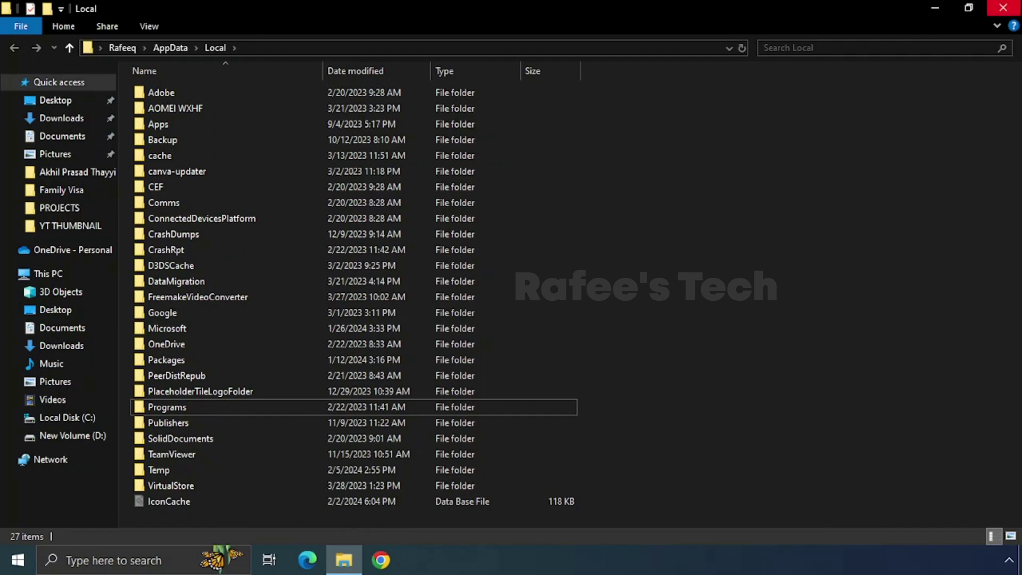
click(1002, 8)
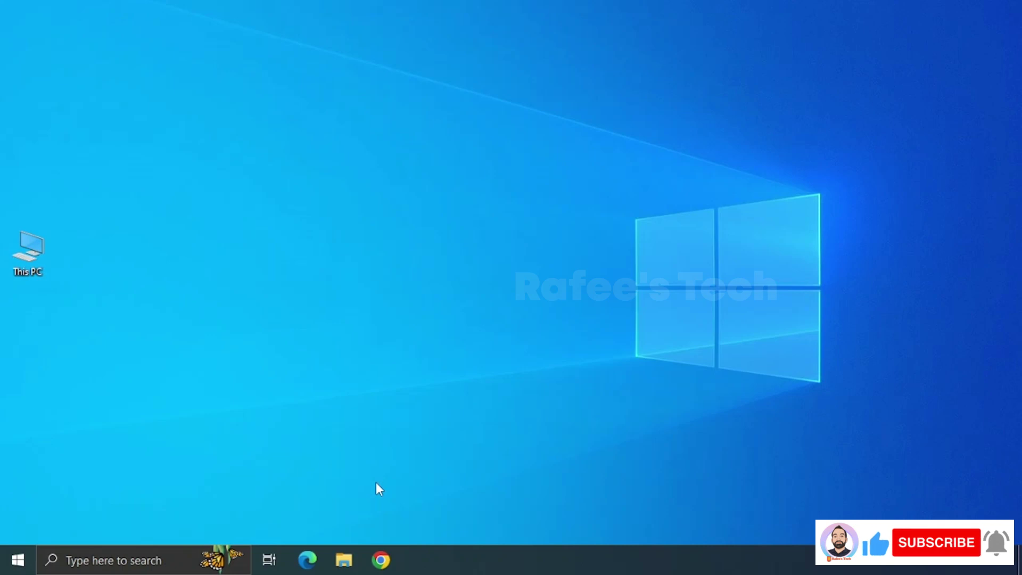
right_click(18, 560)
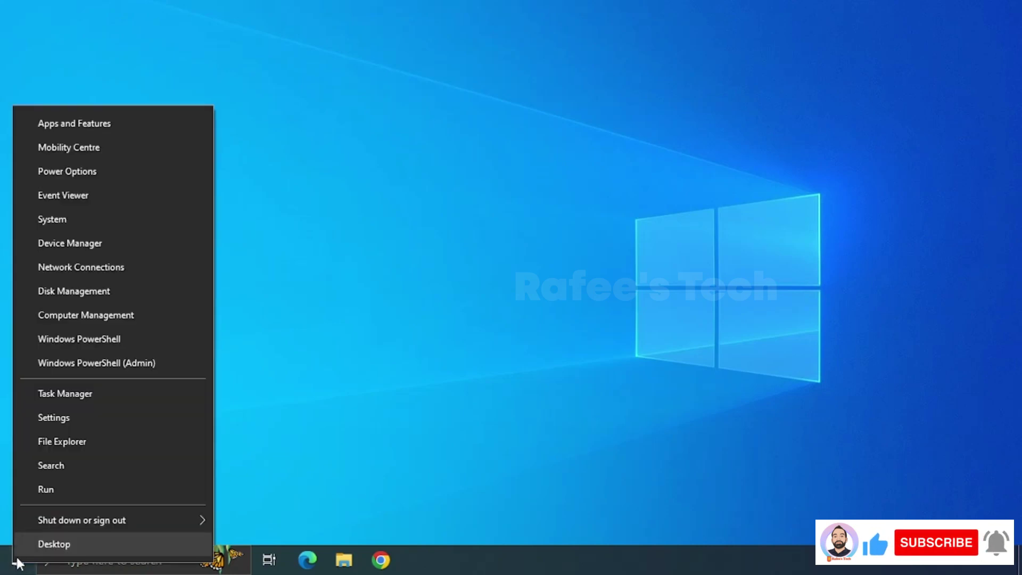
click(92, 124)
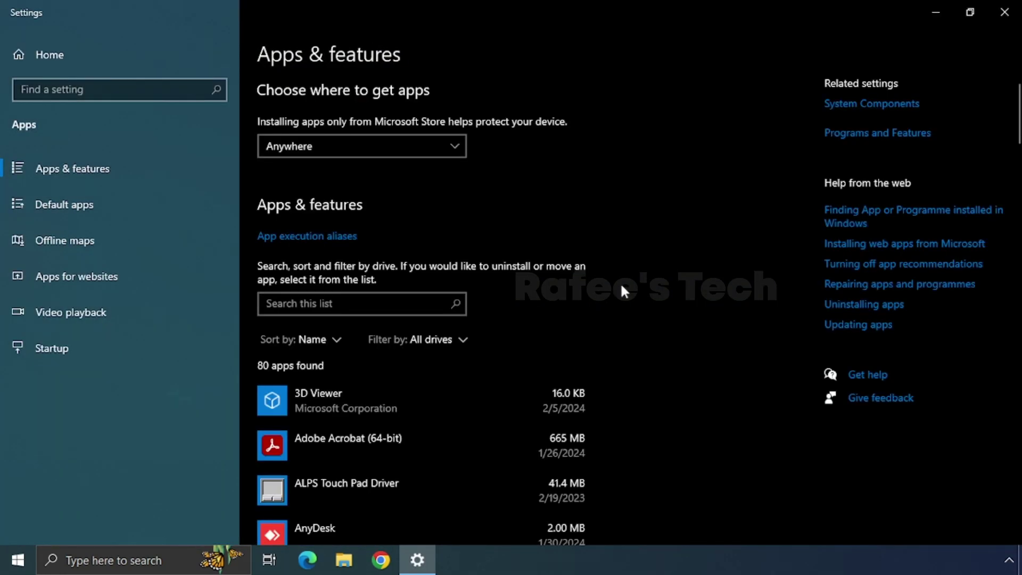
Filter the installed apps for 'roblox' and uninstall Roblox Player.
click(290, 305)
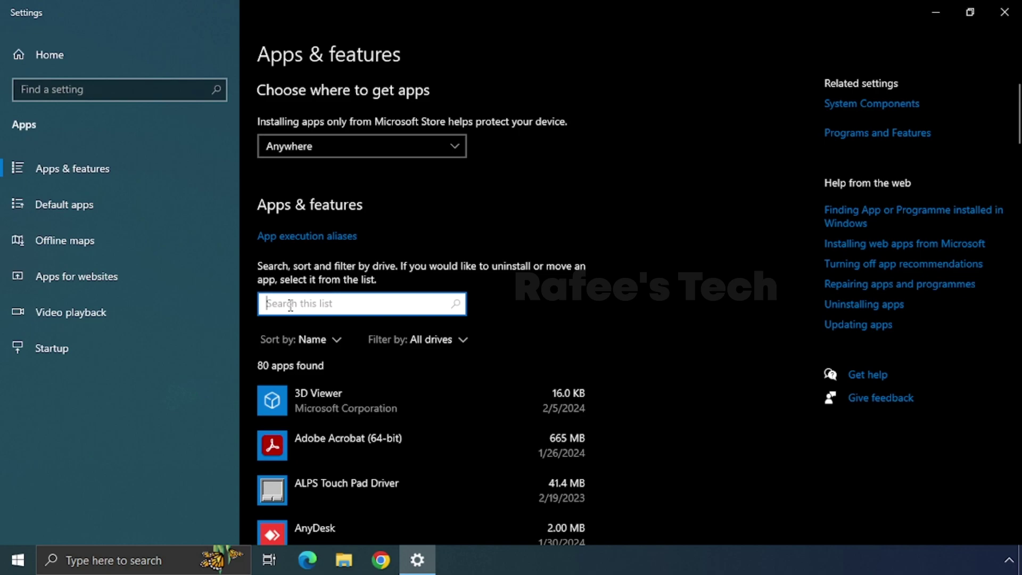
text(roblox)
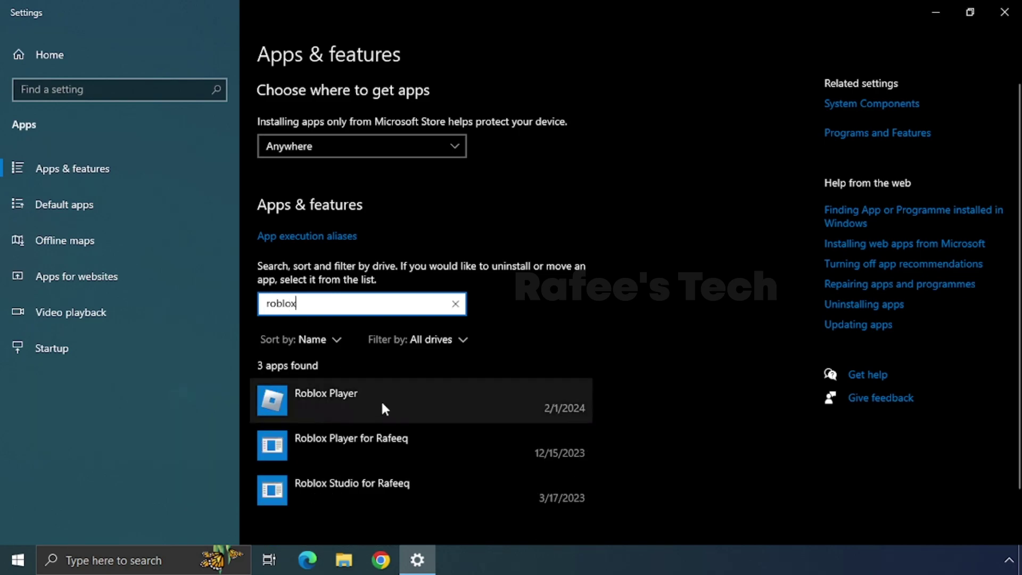
click(382, 400)
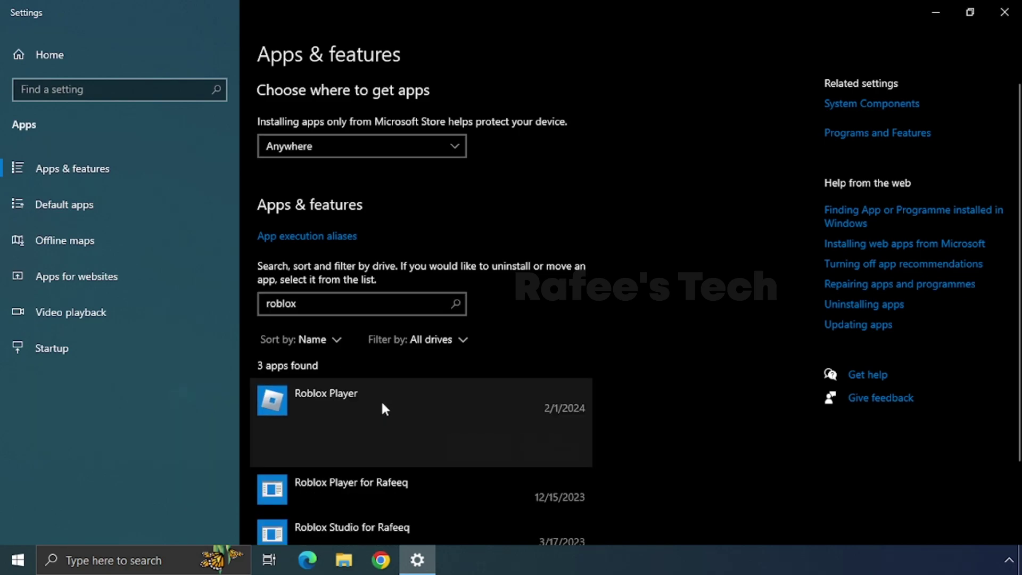
click(549, 448)
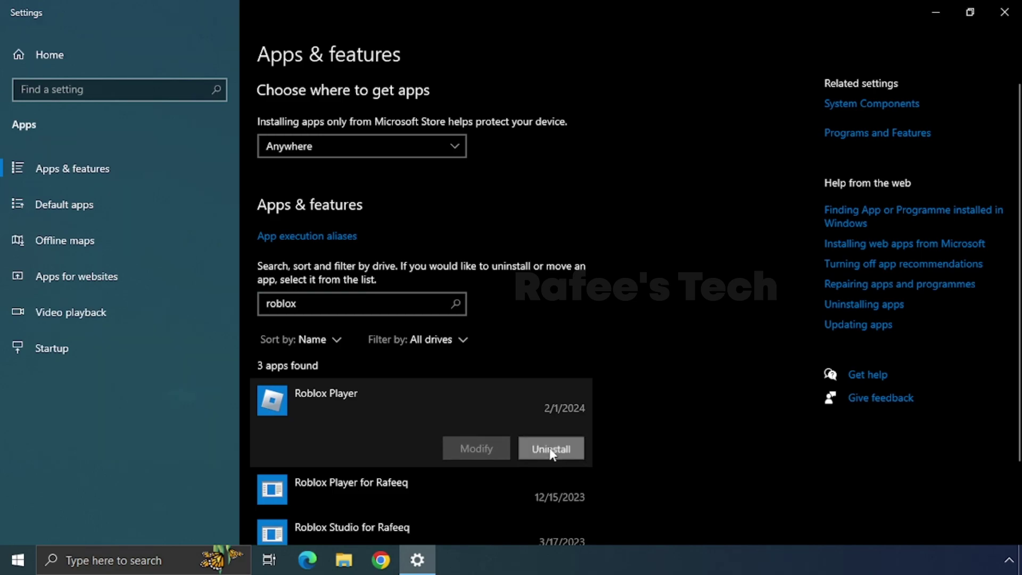
click(627, 412)
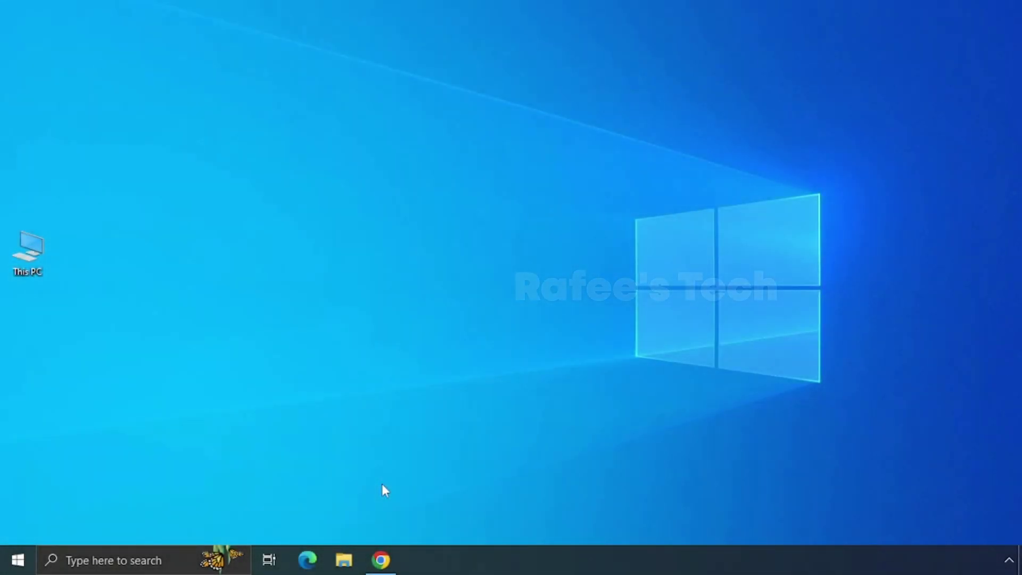
Download RobloxPlayerInstaller.exe from roblox.com/download in Chrome and run it.
click(381, 559)
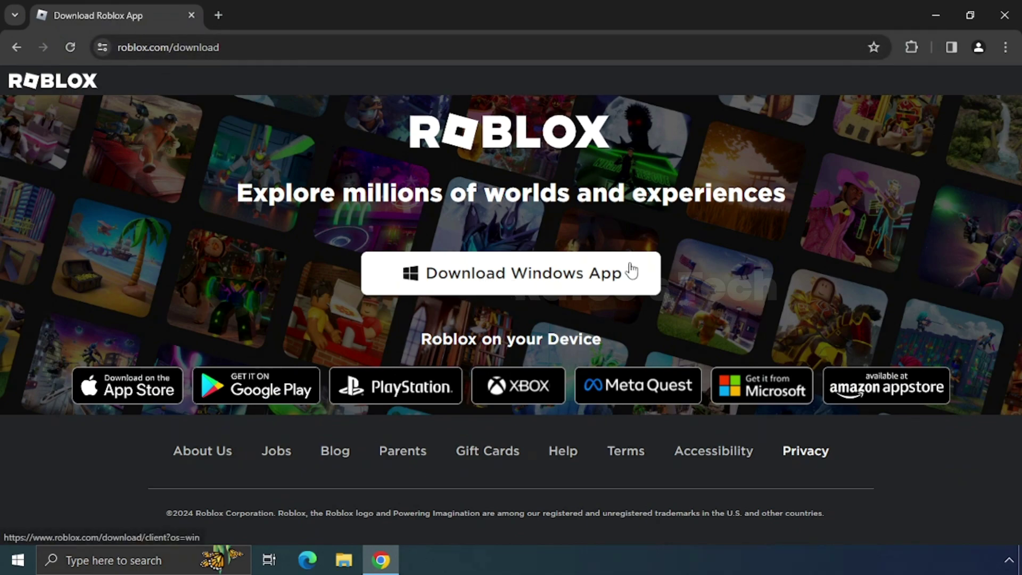
click(523, 281)
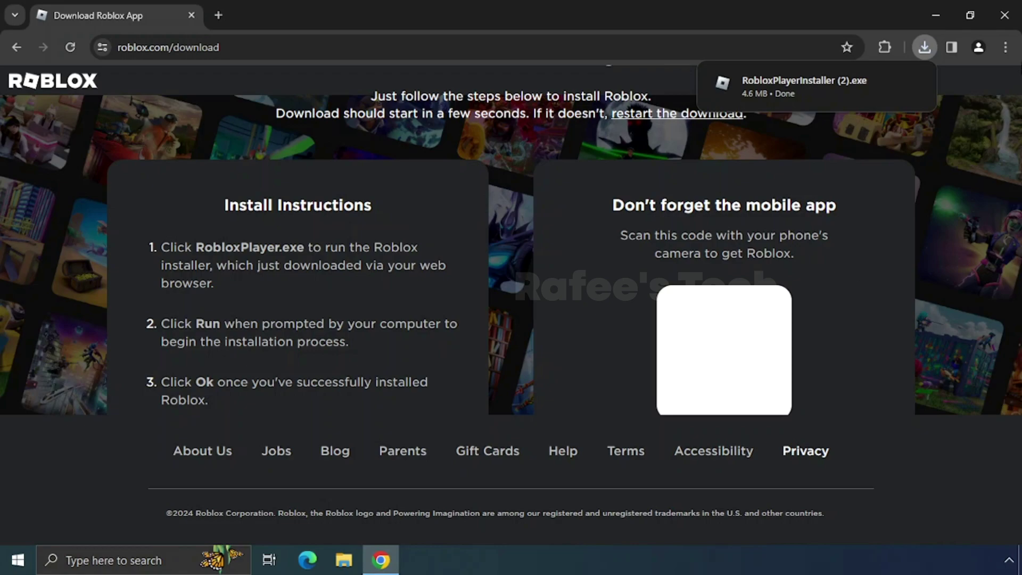
mouse_move(807, 87)
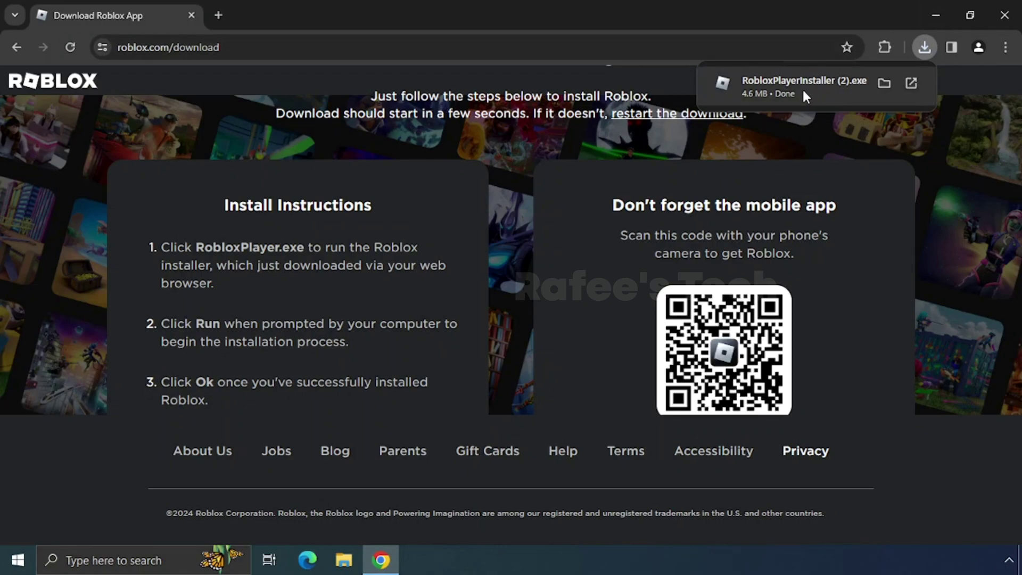
click(804, 92)
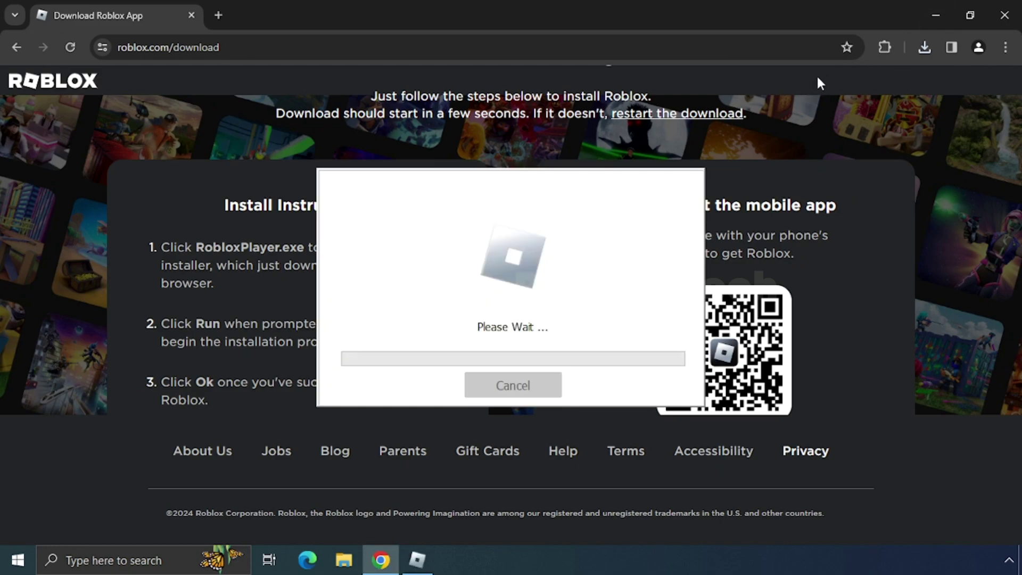
Minimize Chrome so only the Roblox installer's 'Please Wait' window remains.
click(937, 15)
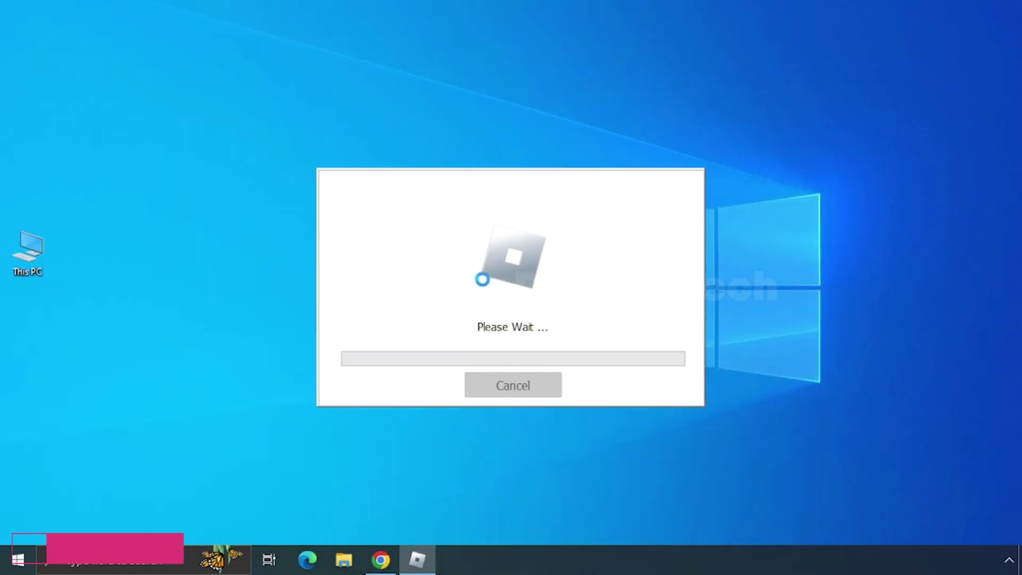